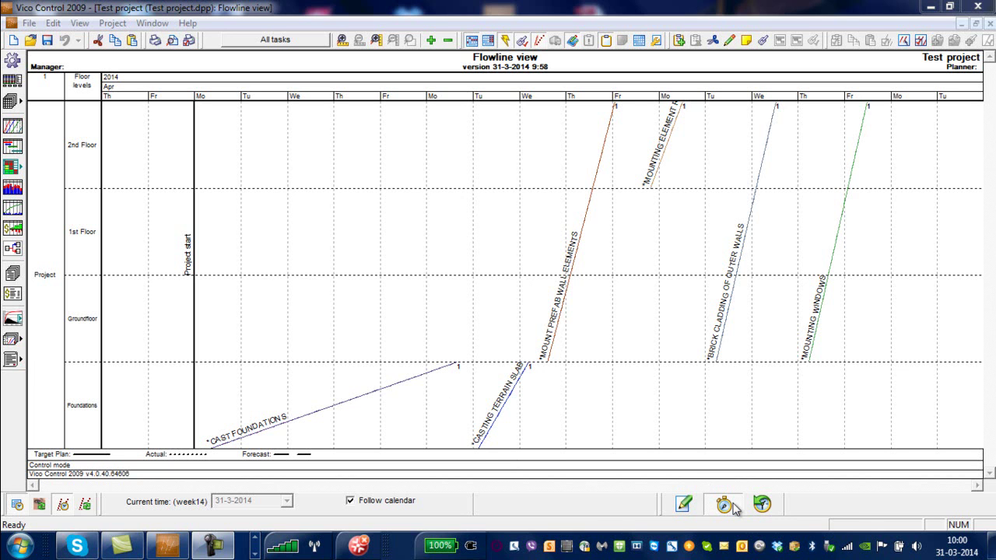
- Switch the Test project's flowline view from Control mode to Design (planning) mode
left_click(683, 505)
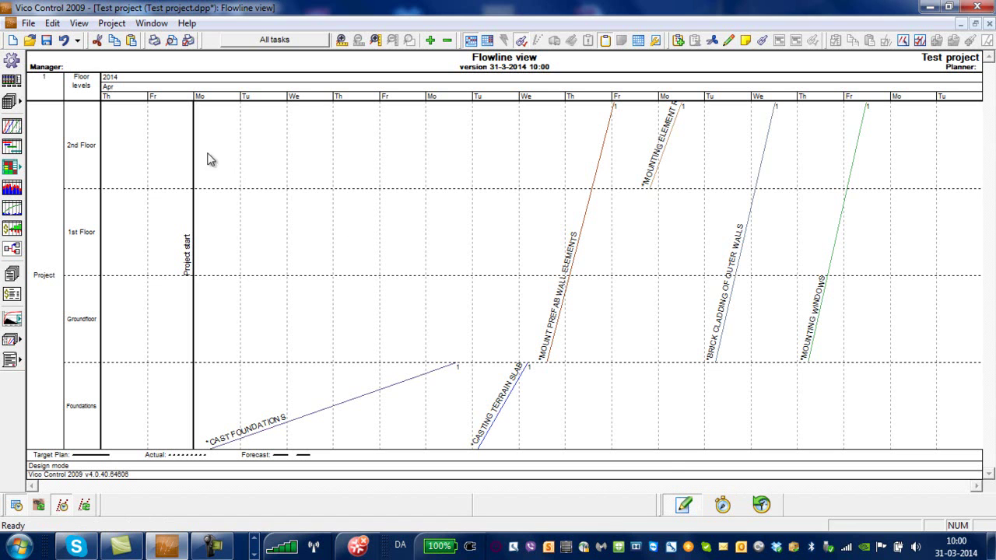
- Make Denmark the default project calendar, loading its eight Danish holidays in place of the US ones
left_click(100, 24)
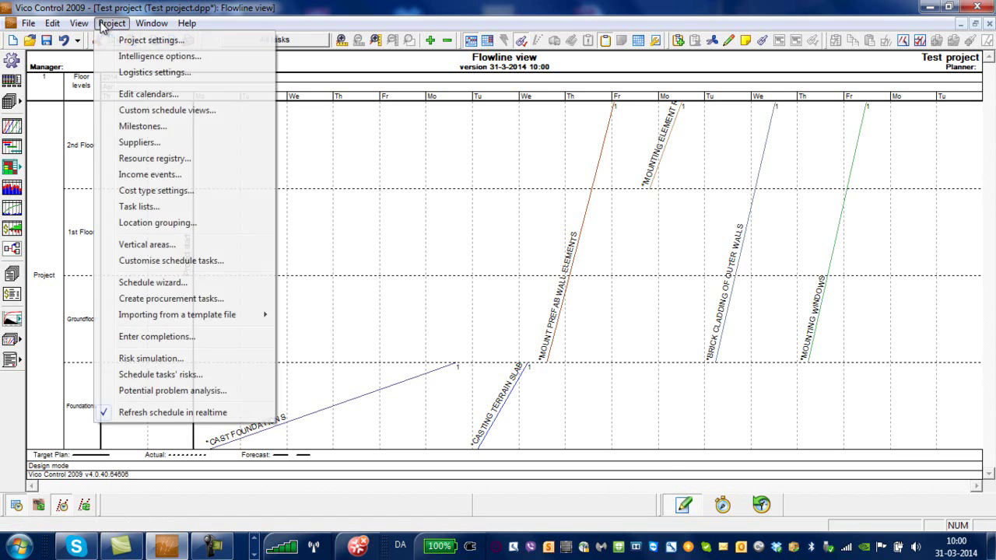
left_click(129, 97)
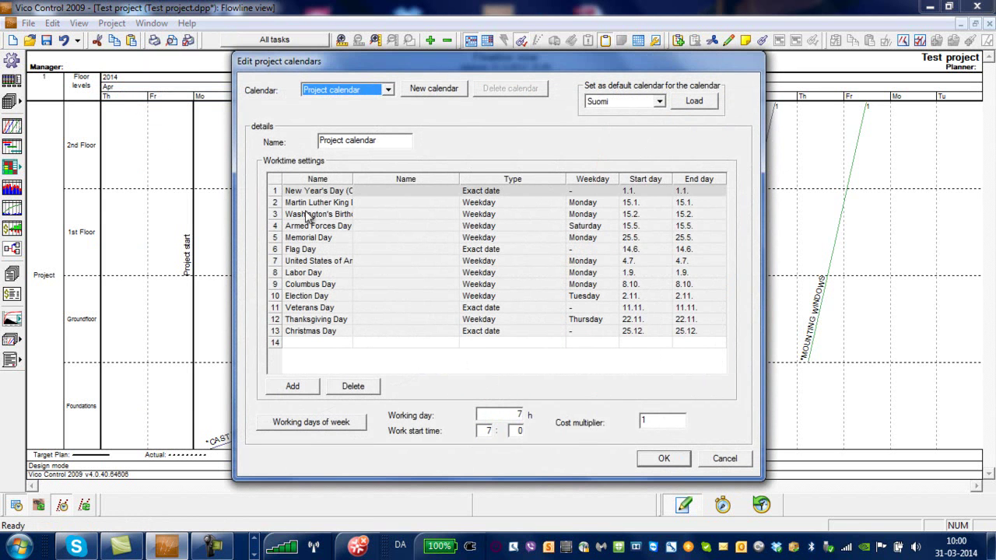
left_click(660, 102)
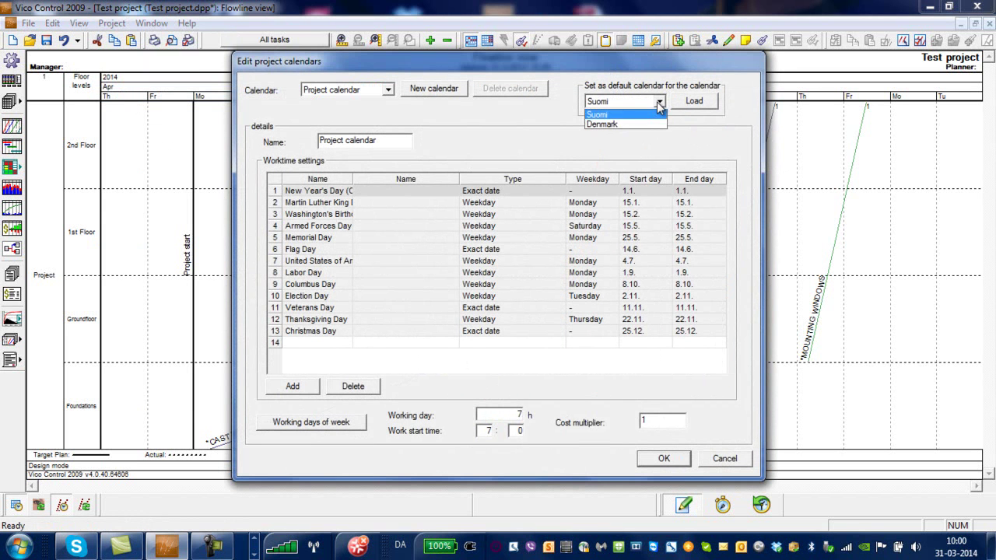
left_click(641, 123)
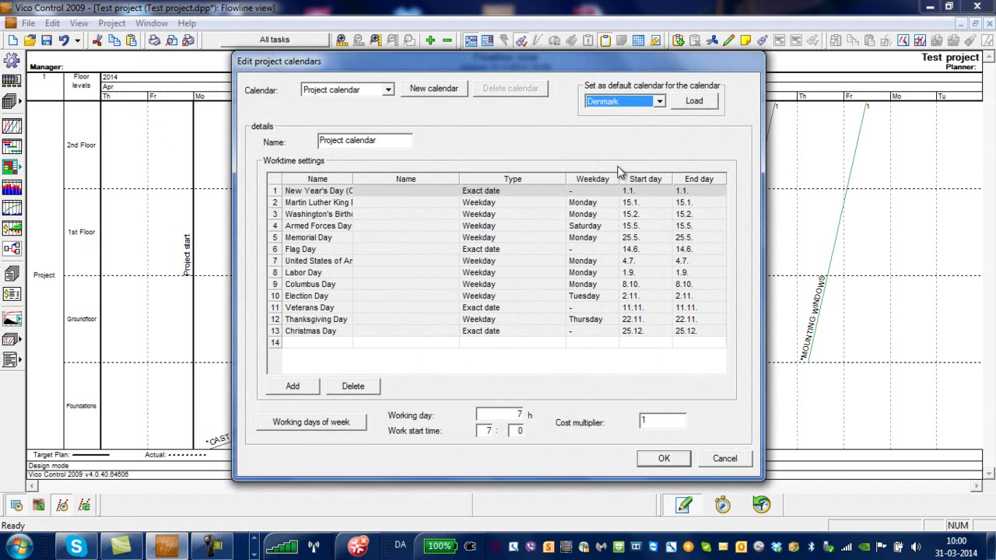
left_click(680, 101)
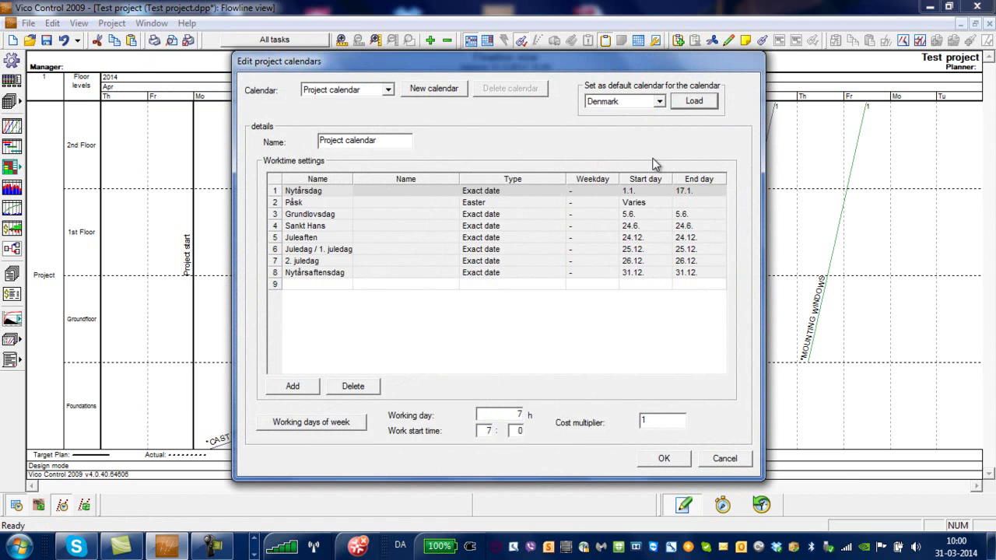
left_click_drag(529, 60, 628, 43)
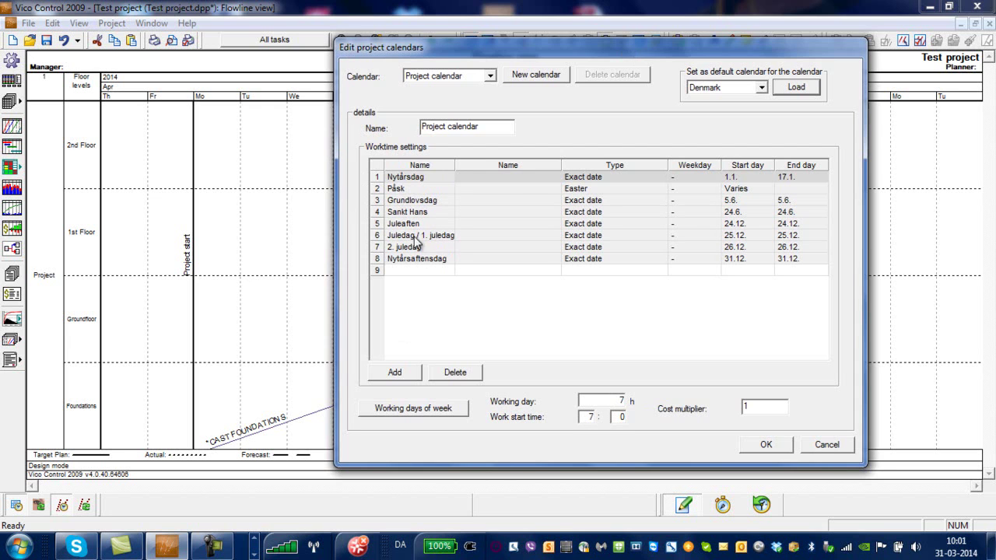
- Add a Holiday exception from 9-4-2014 to 10-4-2014 and set the working day to 7.4 hours
left_click(411, 374)
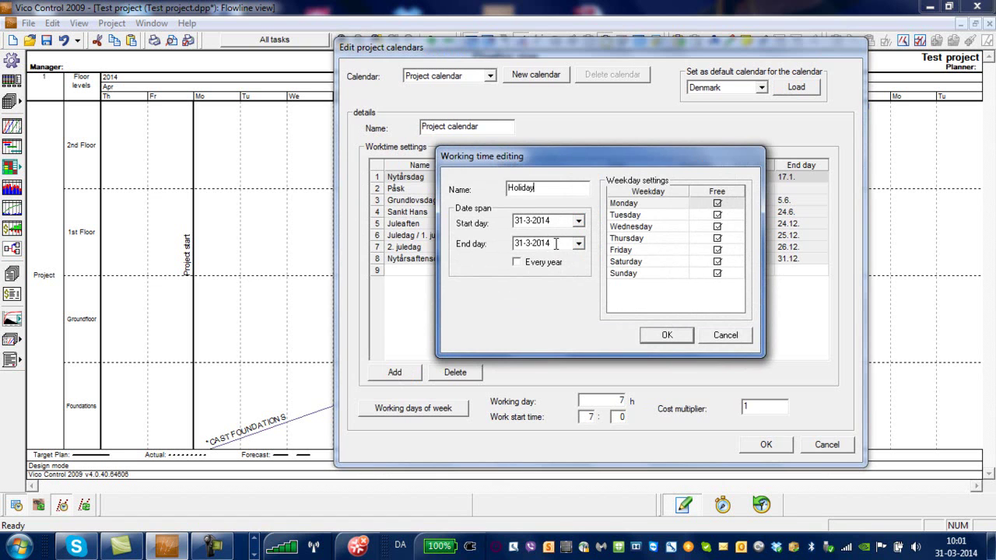
left_click(578, 221)
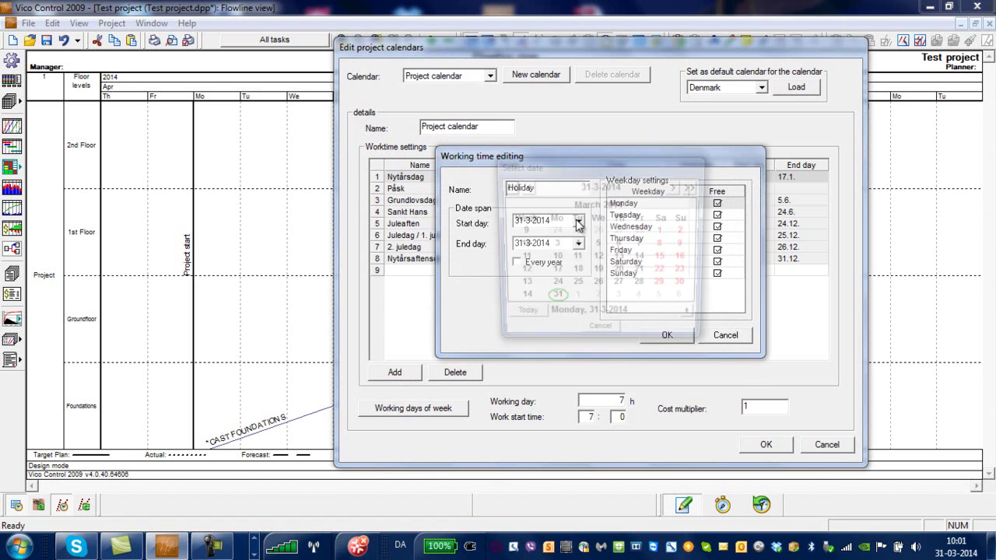
left_click(677, 187)
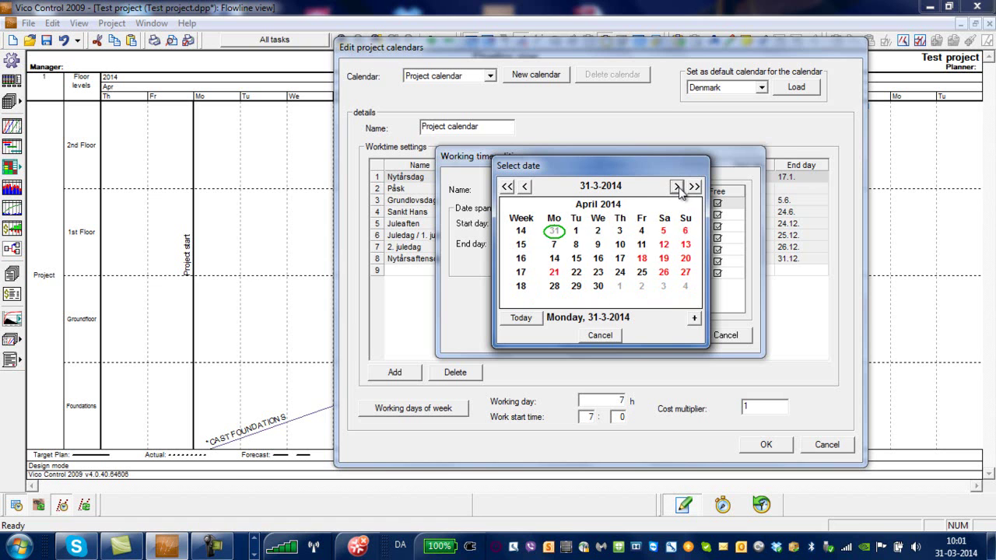
left_click(597, 246)
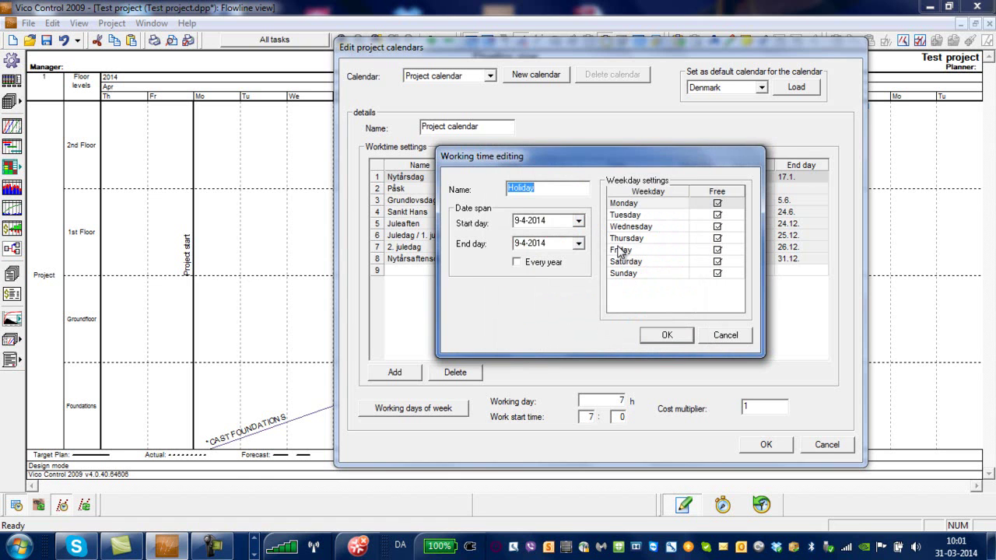
left_click(579, 243)
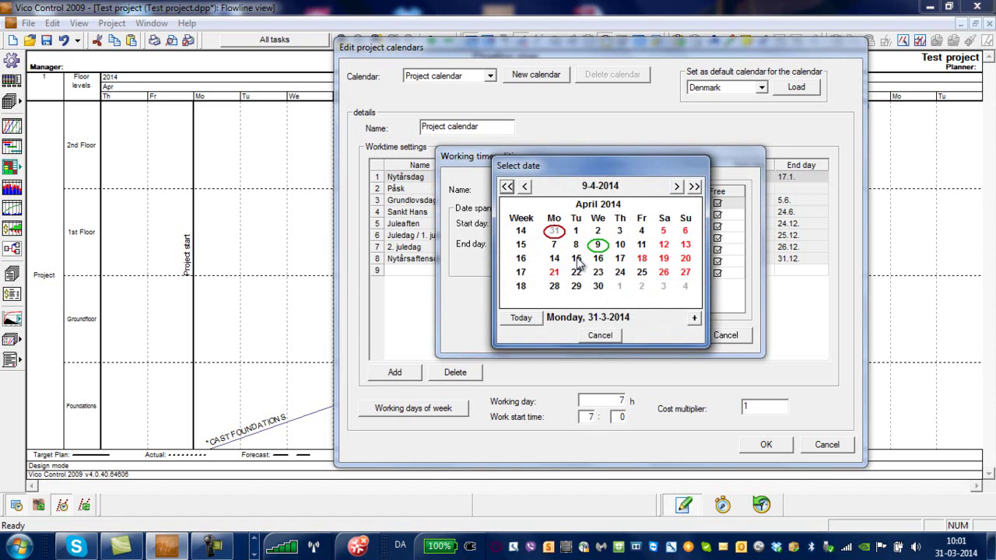
left_click(621, 246)
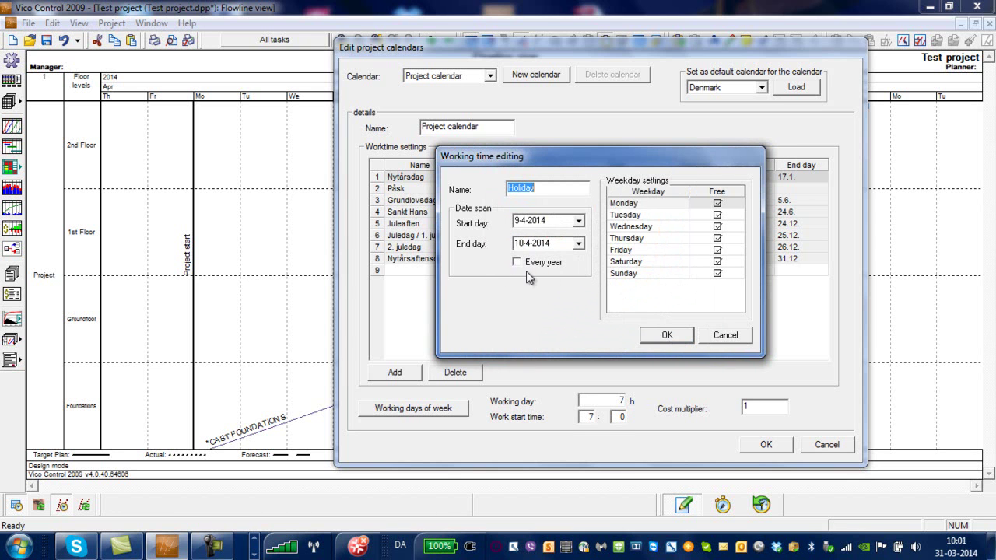
left_click(661, 338)
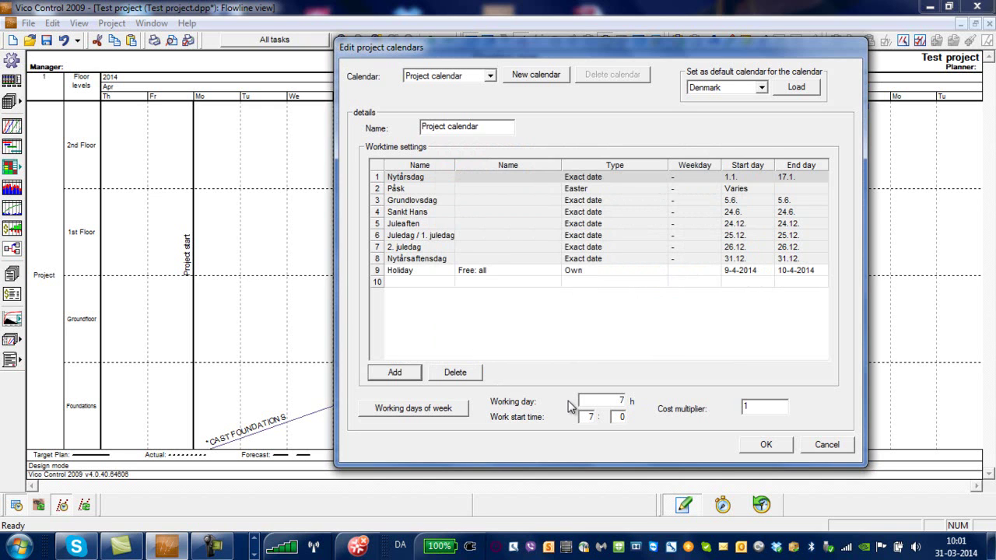
double_click(621, 400)
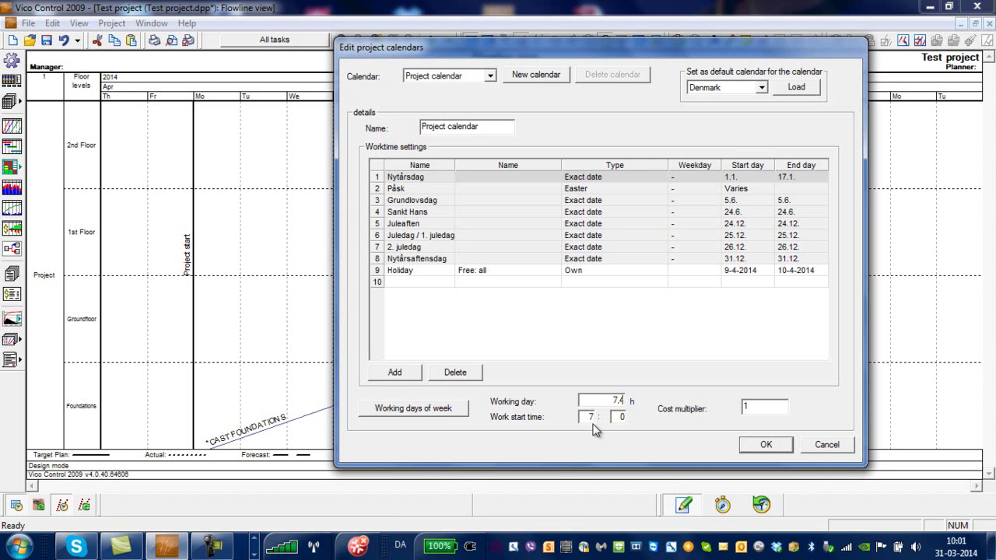
left_click(767, 445)
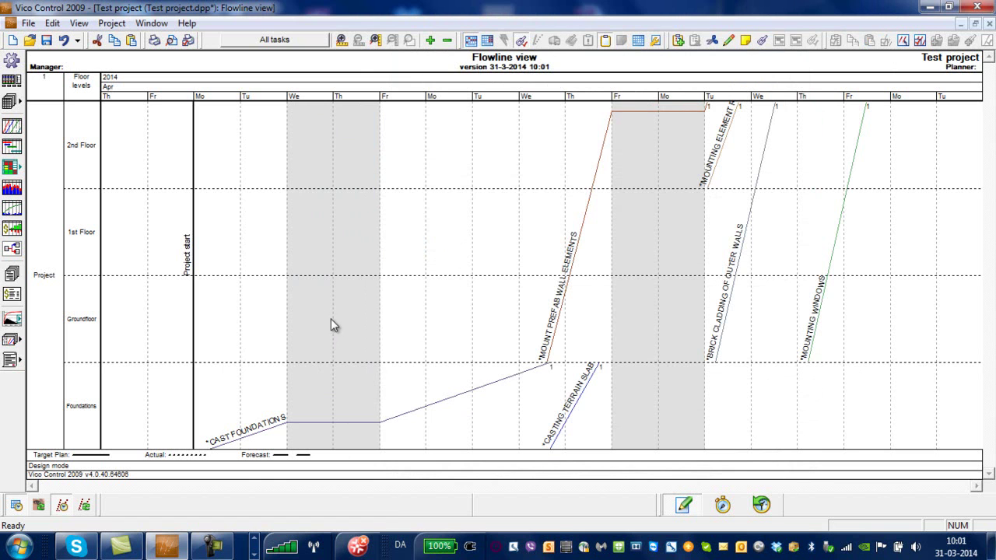
left_click(472, 41)
left_click(472, 40)
- Glance at the Network view, return to the Flowline view, and switch to Control mode at week 14
left_click(12, 248)
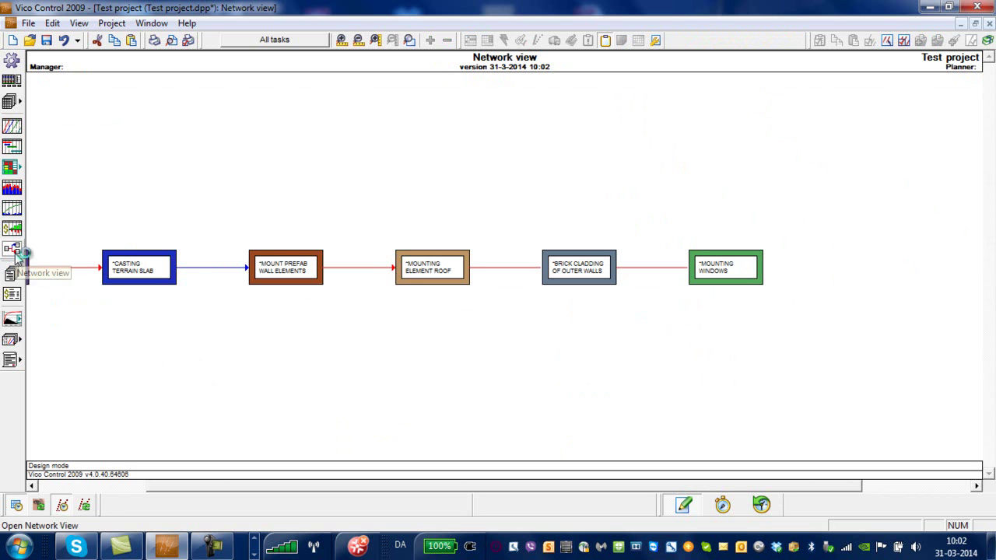
left_click(13, 128)
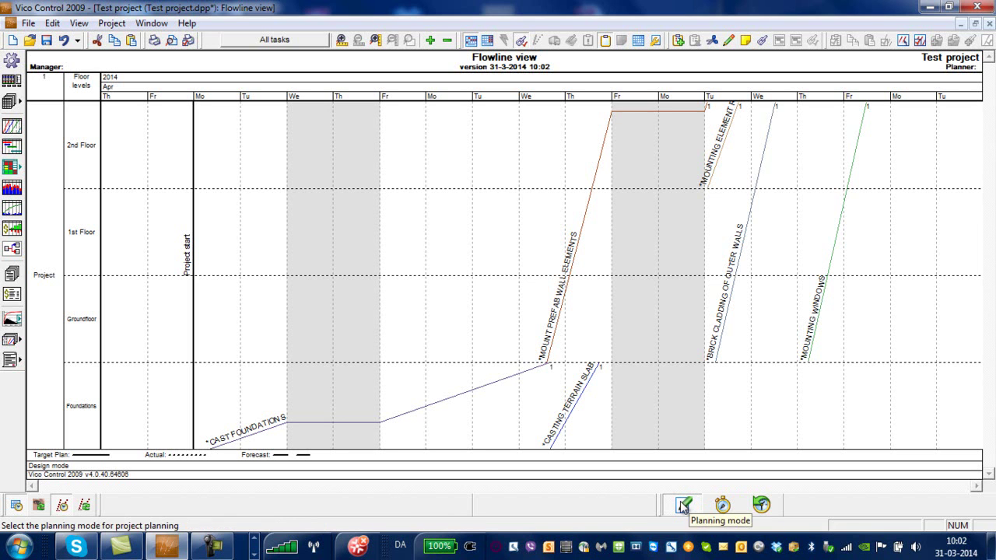
left_click(723, 507)
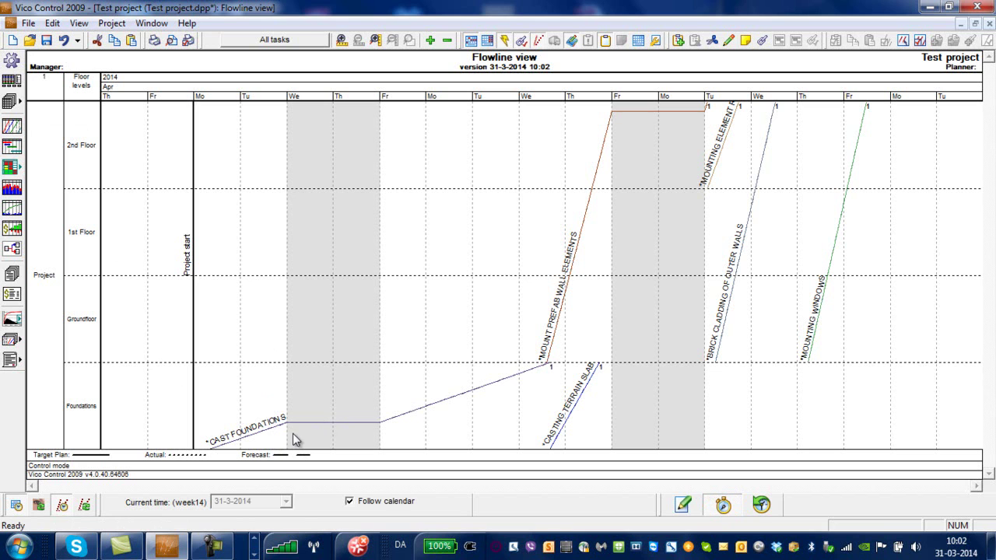
- Open the Schedule task control chart listing planned dates per task and floor
left_click(11, 170)
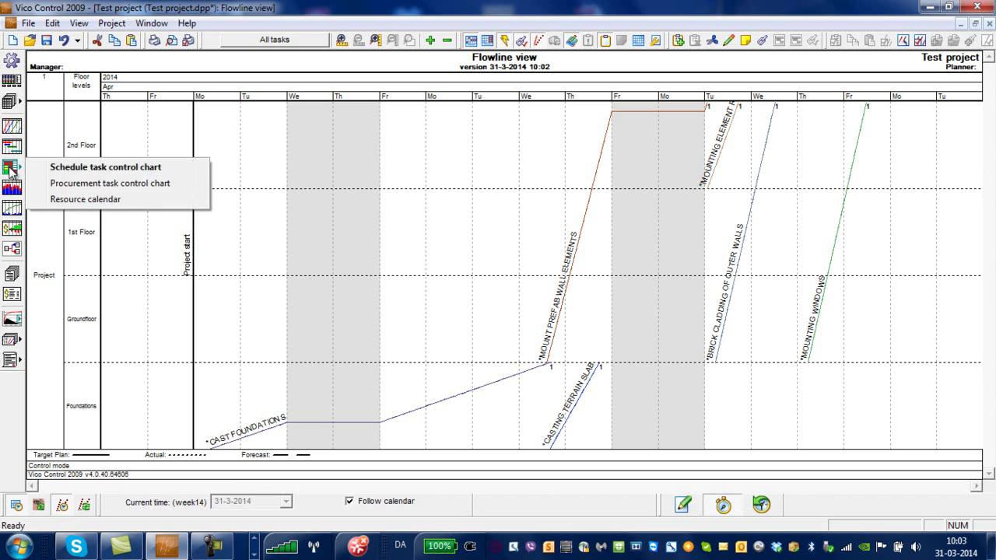
left_click(78, 168)
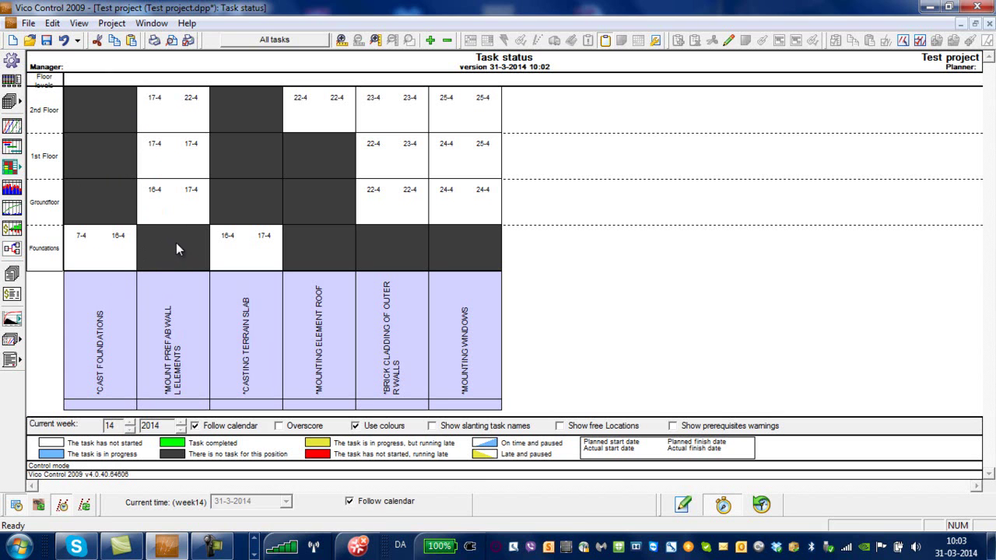
- Mark Cast Foundations at Foundations as started on 7-4-2014 at hour 9
double_click(109, 263)
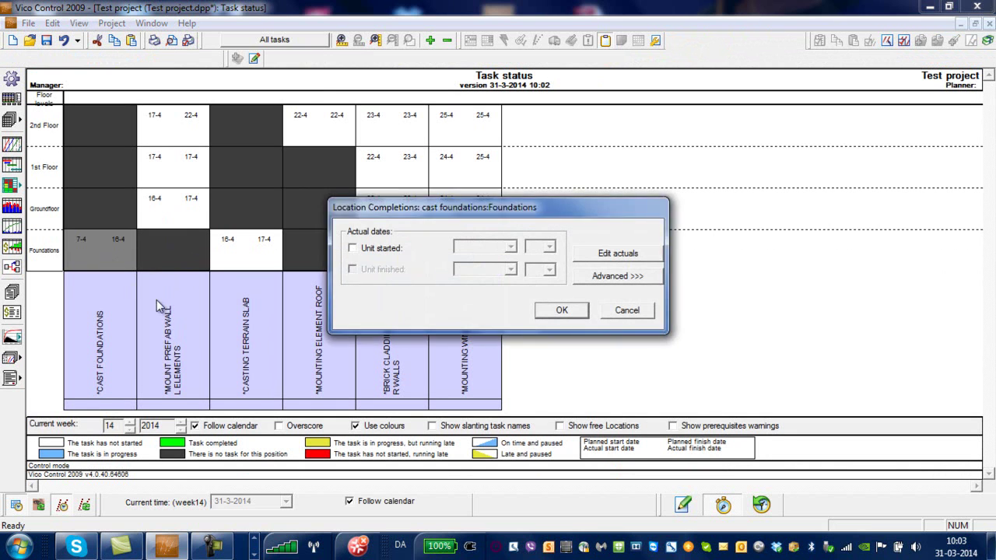
left_click(353, 248)
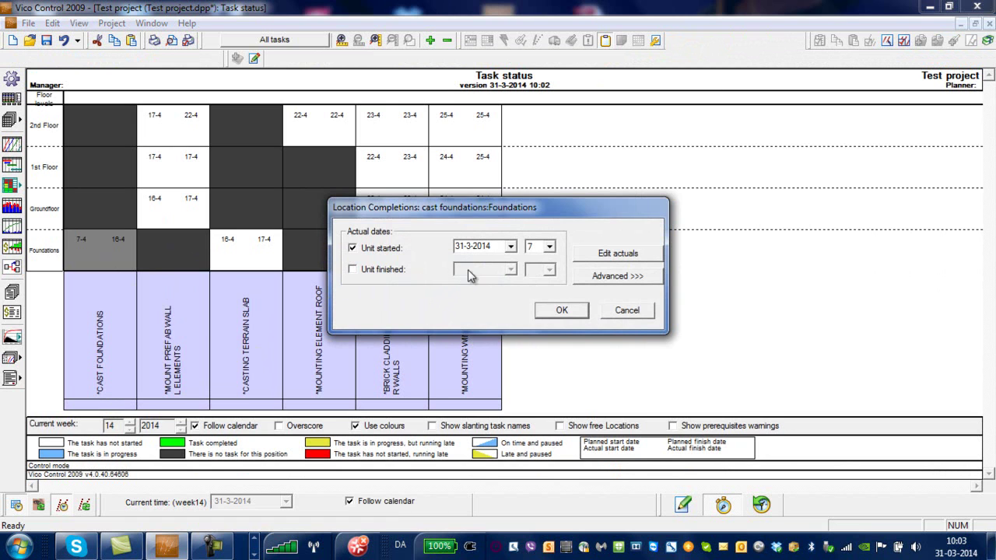
left_click(513, 247)
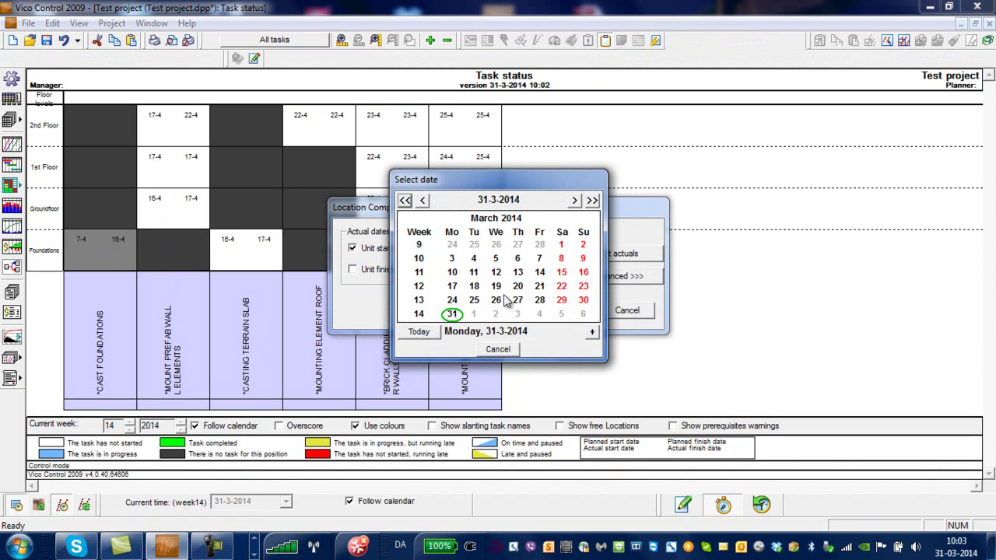
left_click(575, 200)
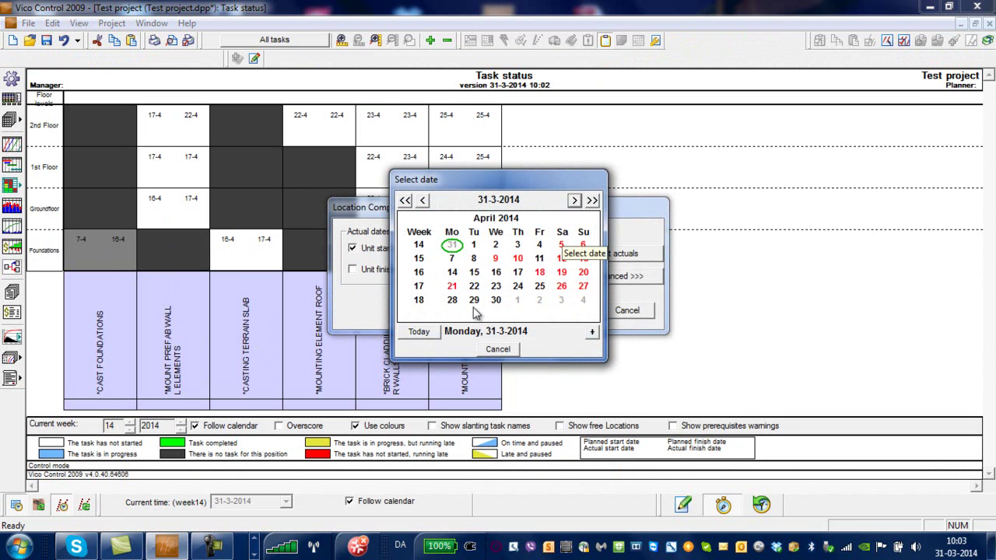
left_click(451, 259)
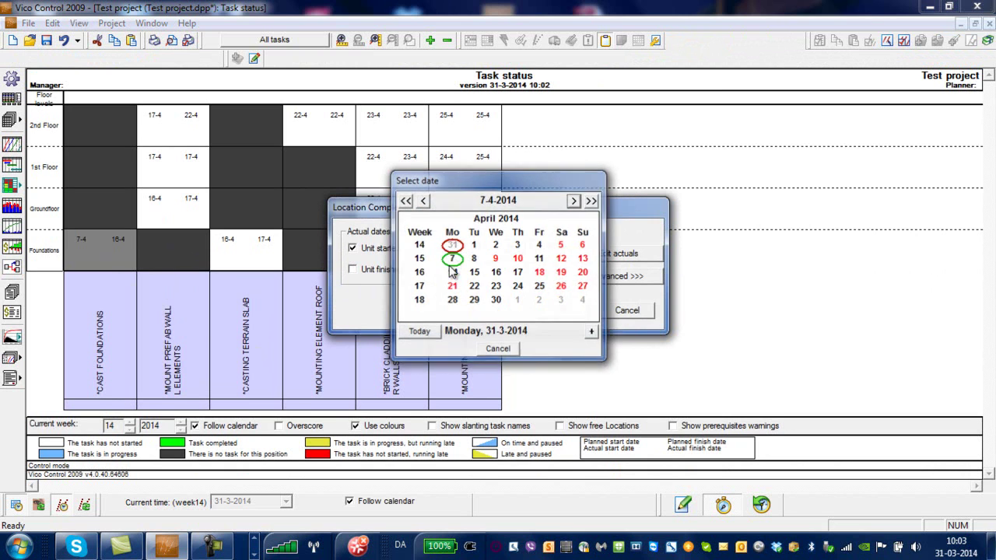
left_click(549, 248)
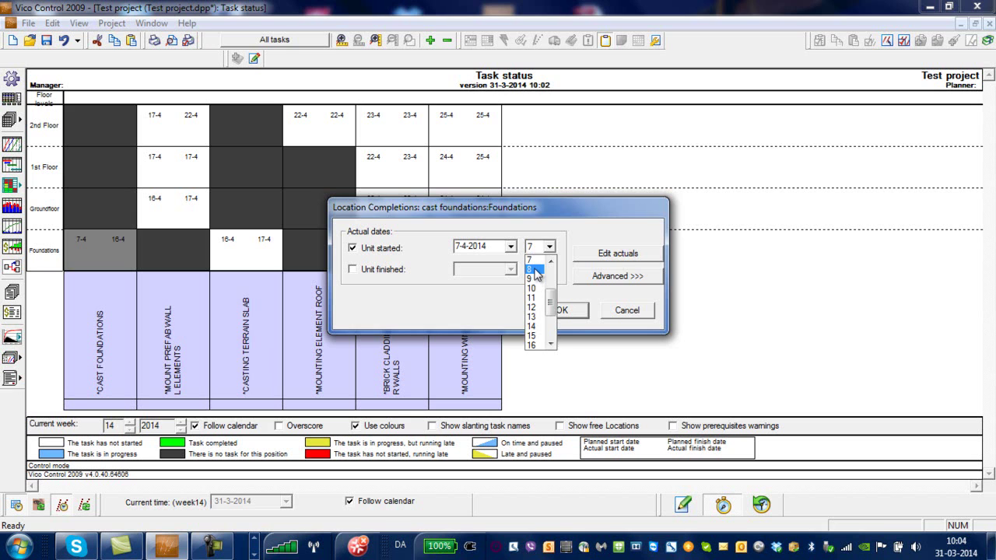
left_click(536, 279)
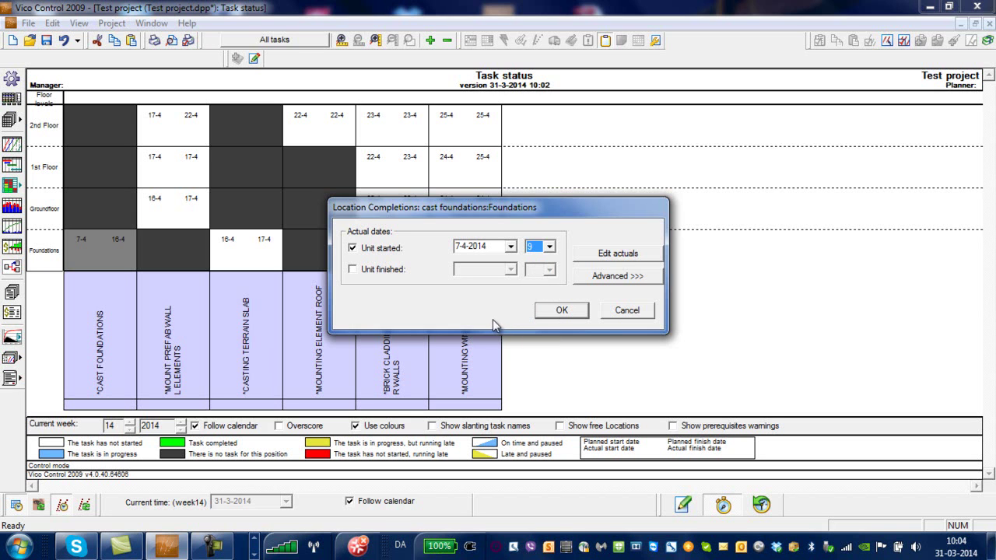
- Mark the foundations unit finished on 11-4-2014 at hour 12 and confirm
left_click(352, 269)
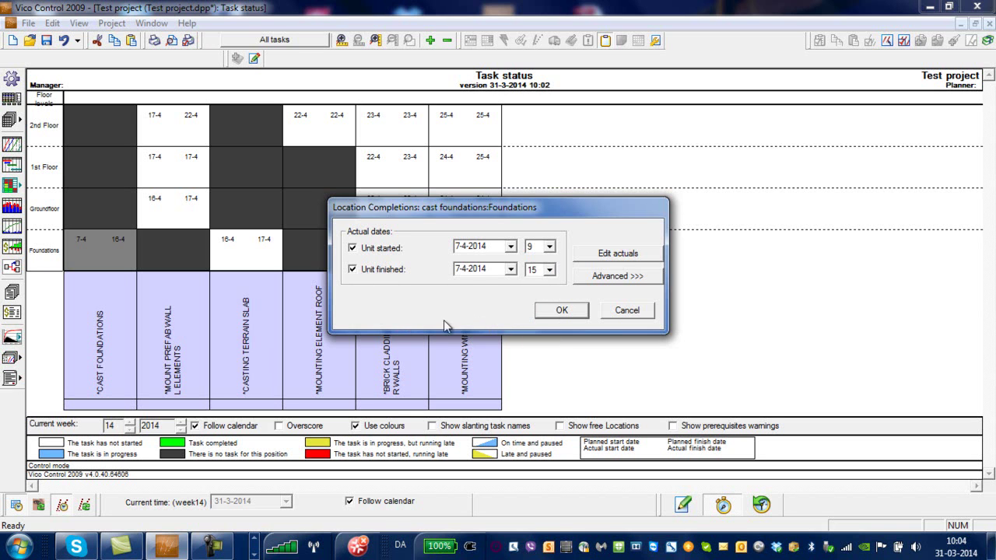
left_click(510, 270)
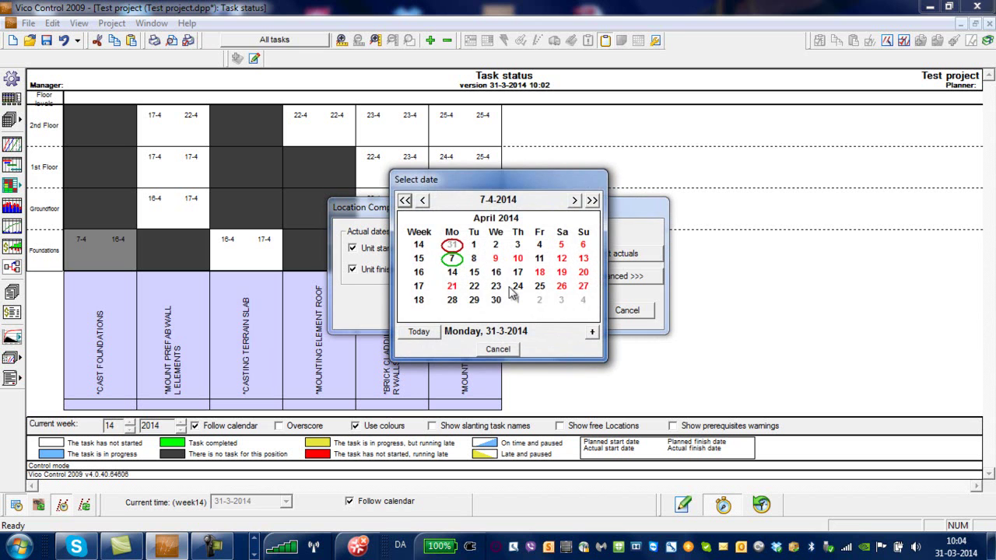
left_click(540, 258)
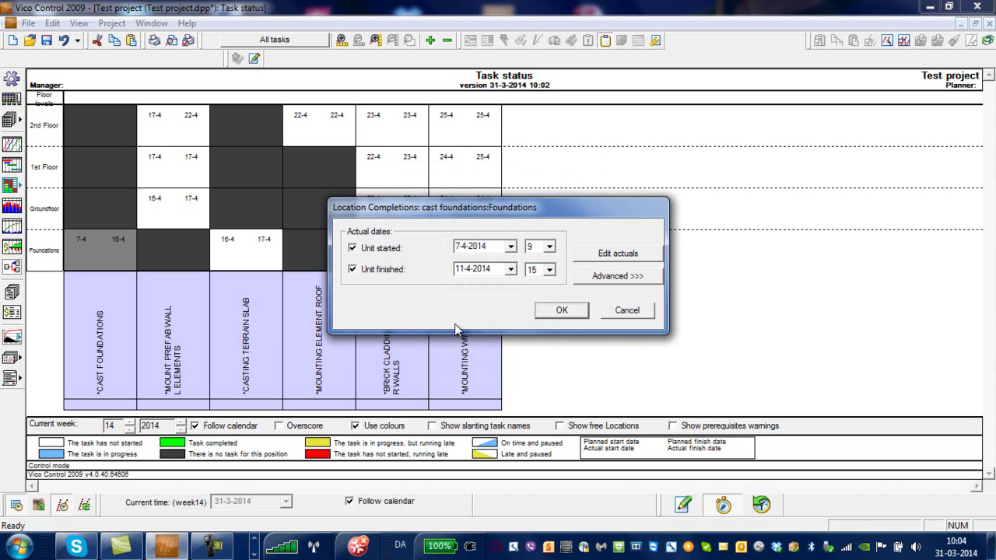
left_click(550, 270)
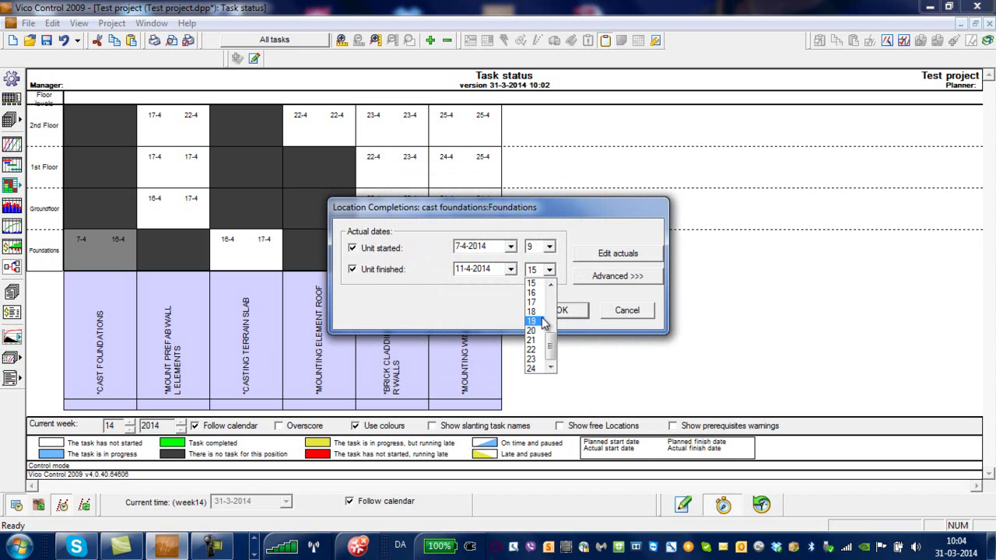
left_click(550, 285)
left_click(550, 285)
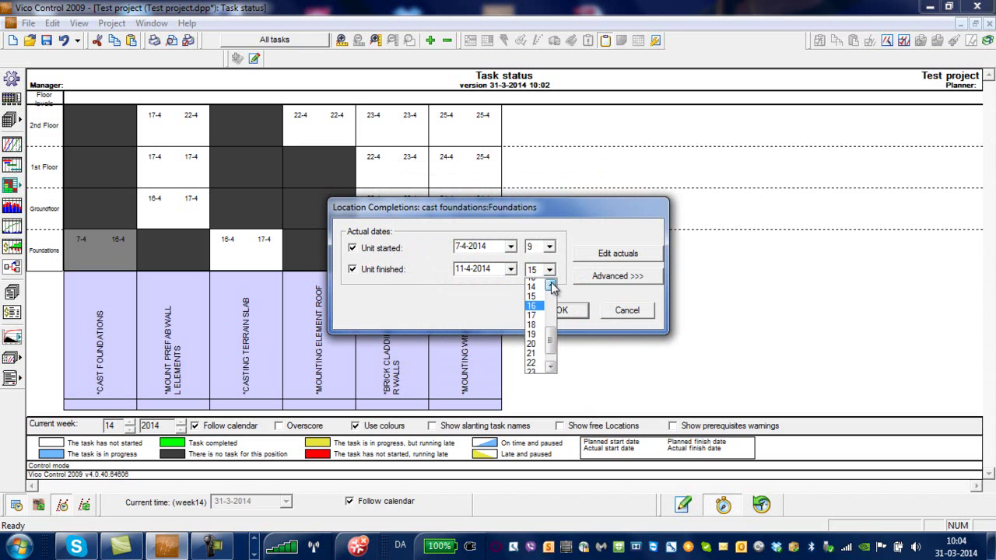
left_click(550, 285)
left_click(537, 284)
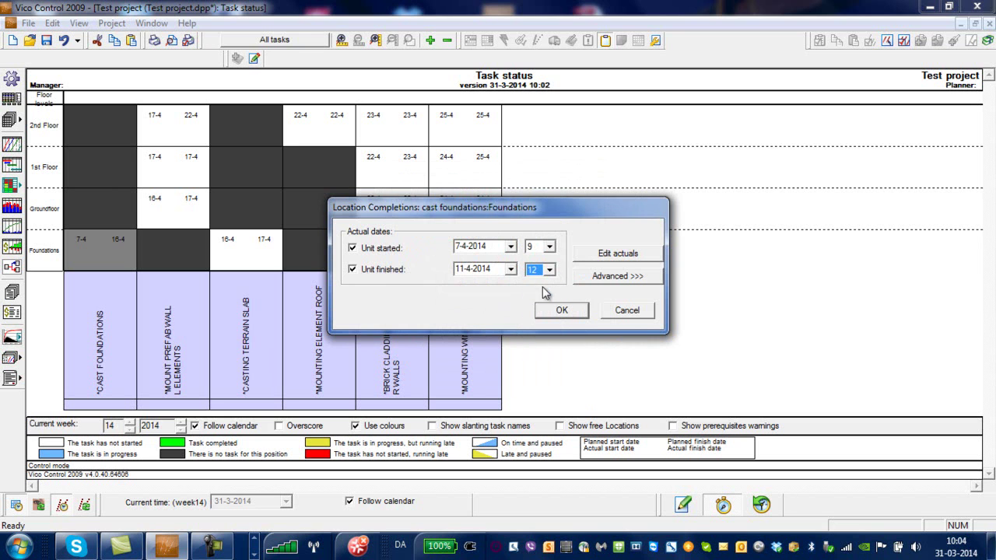
left_click(570, 312)
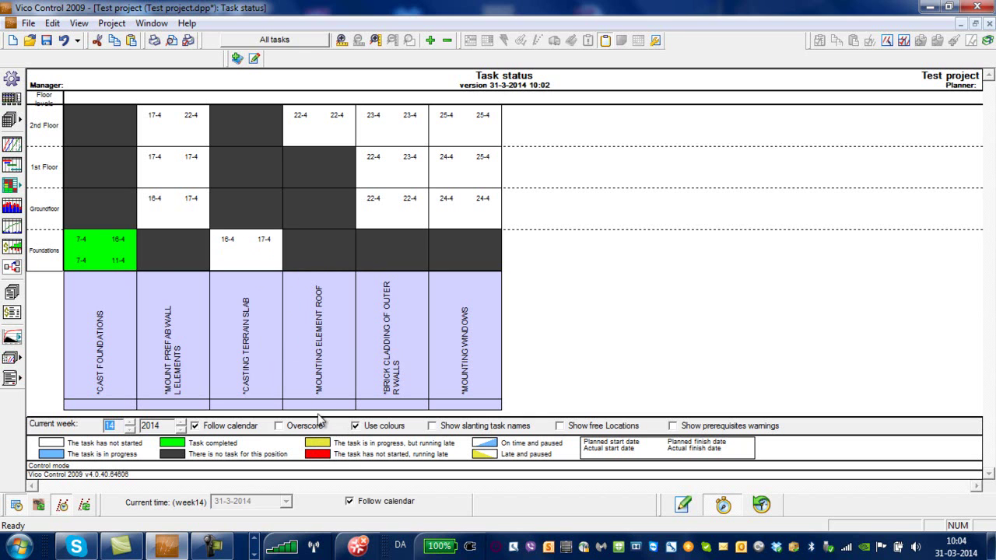
left_click(13, 147)
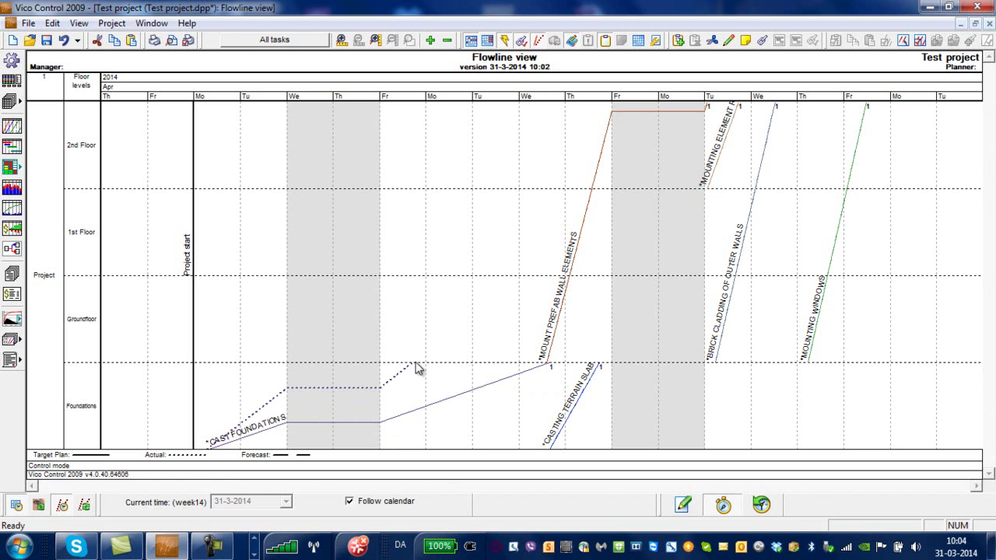
left_click(214, 545)
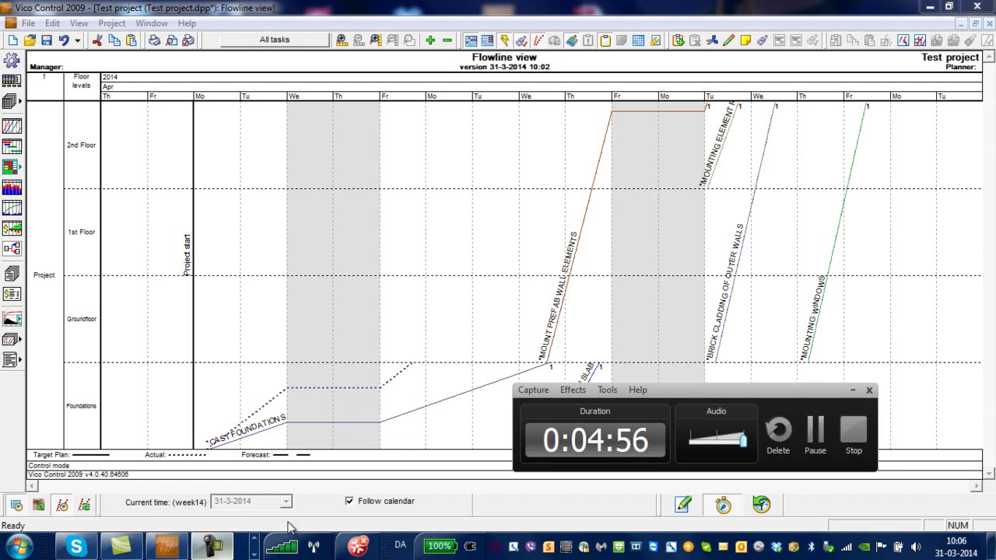
left_click(852, 390)
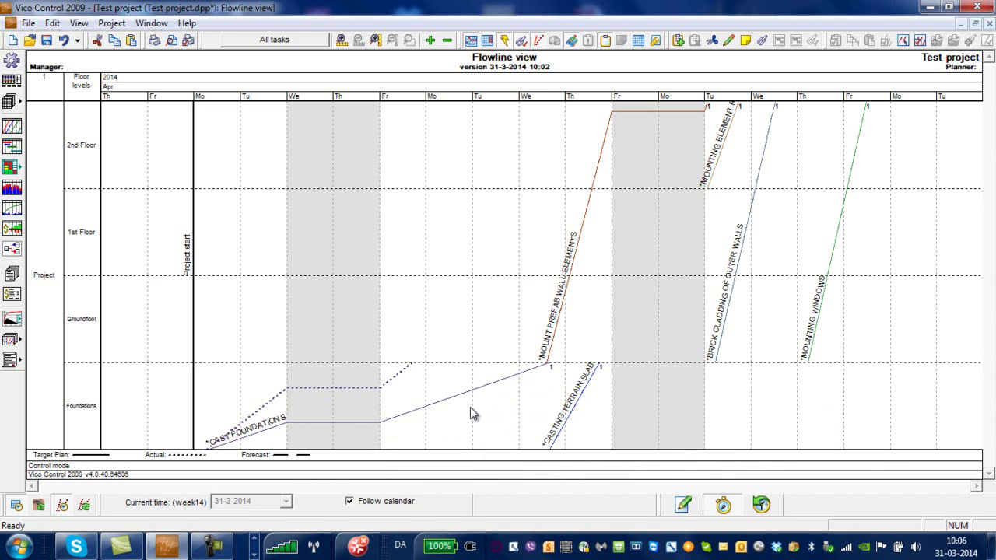
left_click(11, 166)
left_click(68, 168)
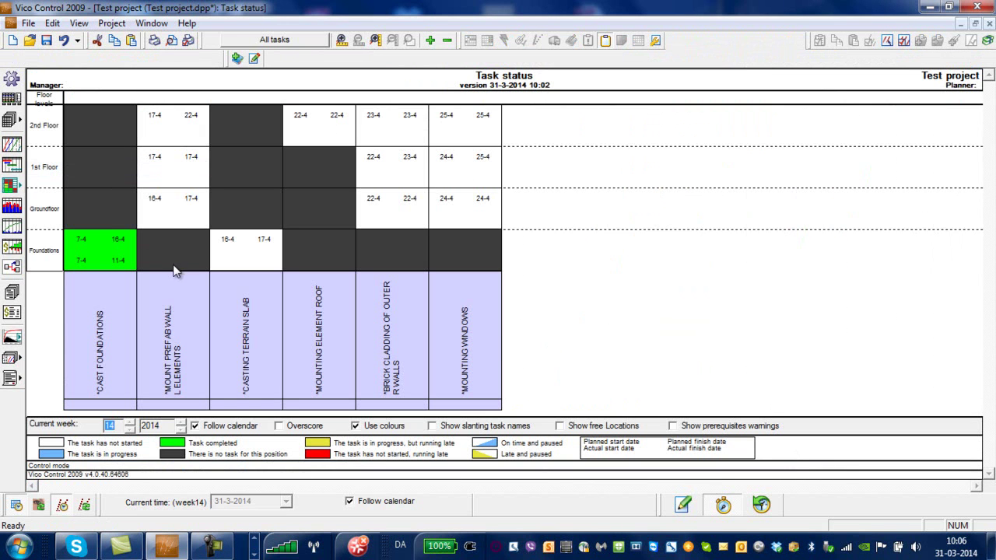
- Enter an actual start of 14-4-2014 for Groundfloor Mount prefab wall elements
double_click(173, 220)
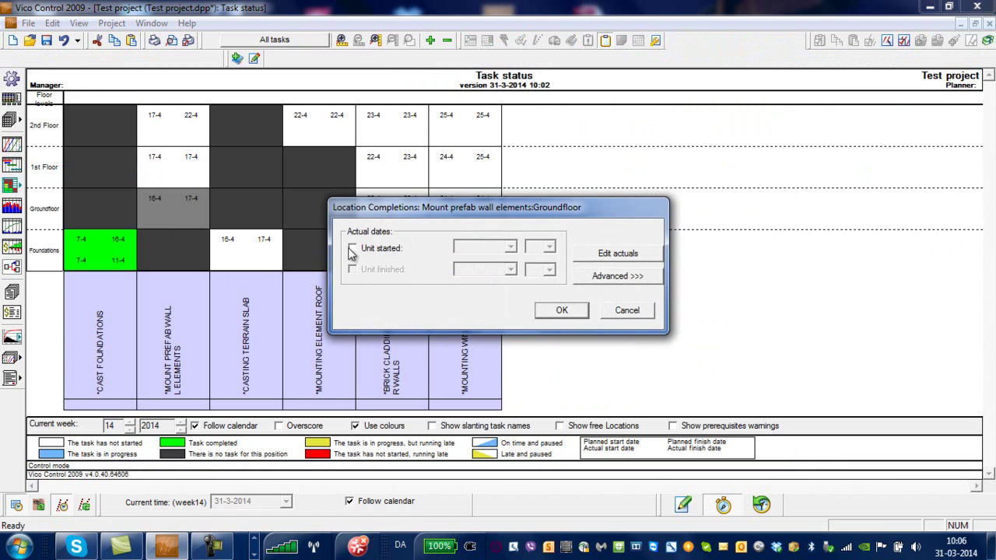
left_click(354, 249)
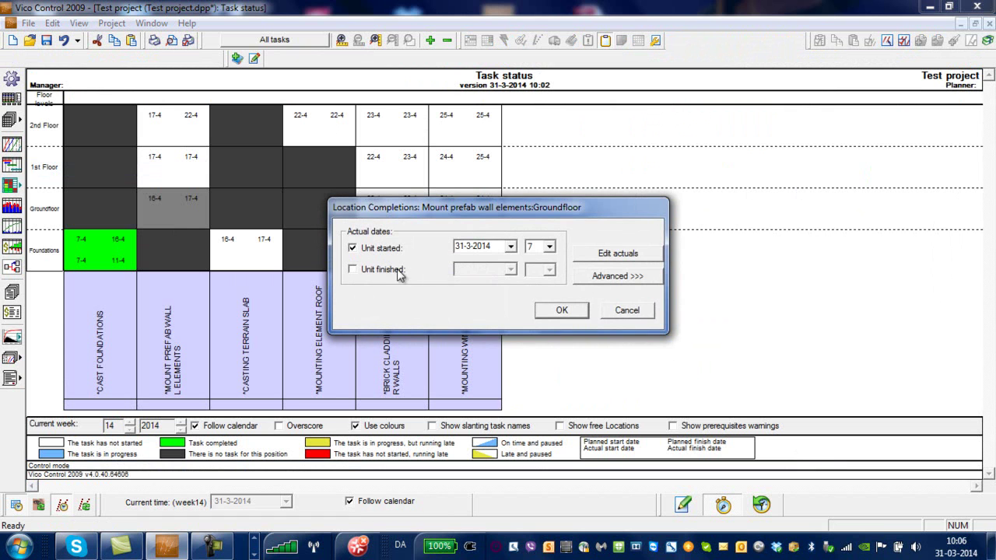
left_click(511, 248)
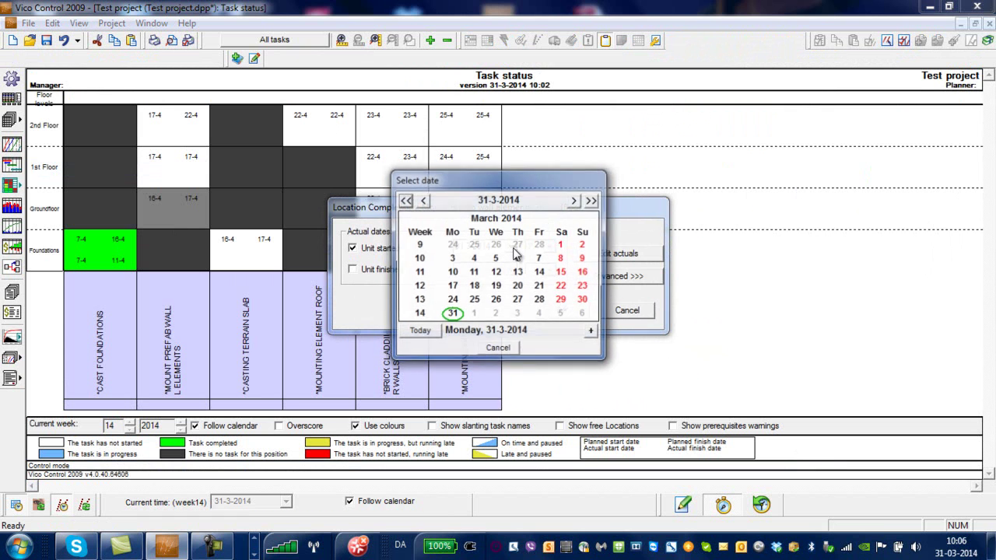
left_click(574, 201)
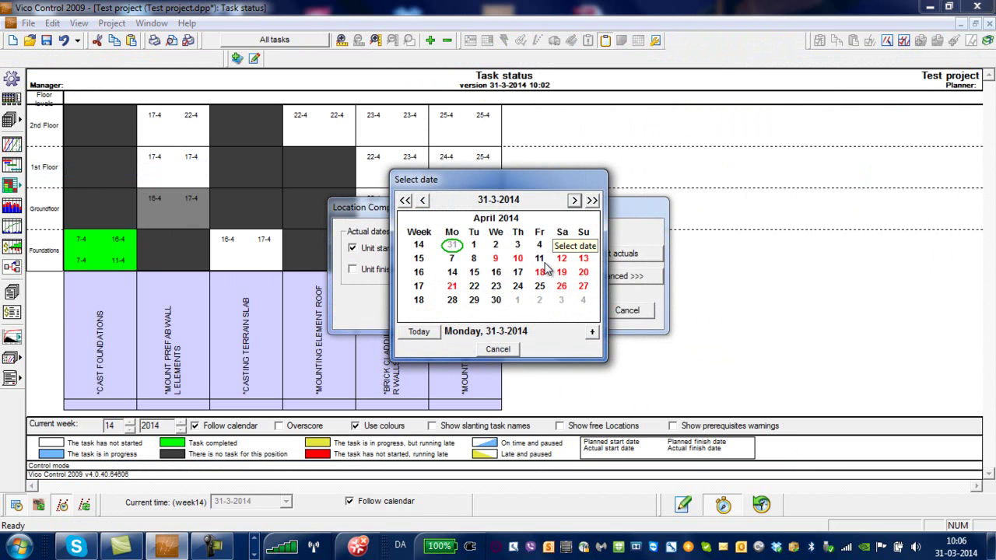
left_click(452, 275)
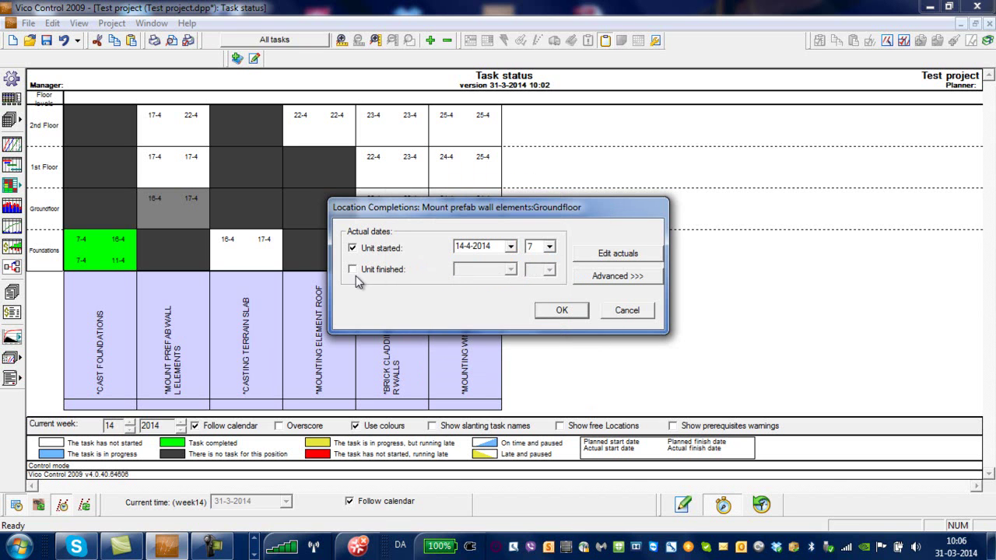
- Add a progress entry dated 15-4-2014 at 75% for the Groundfloor prefab walls and confirm
left_click(601, 277)
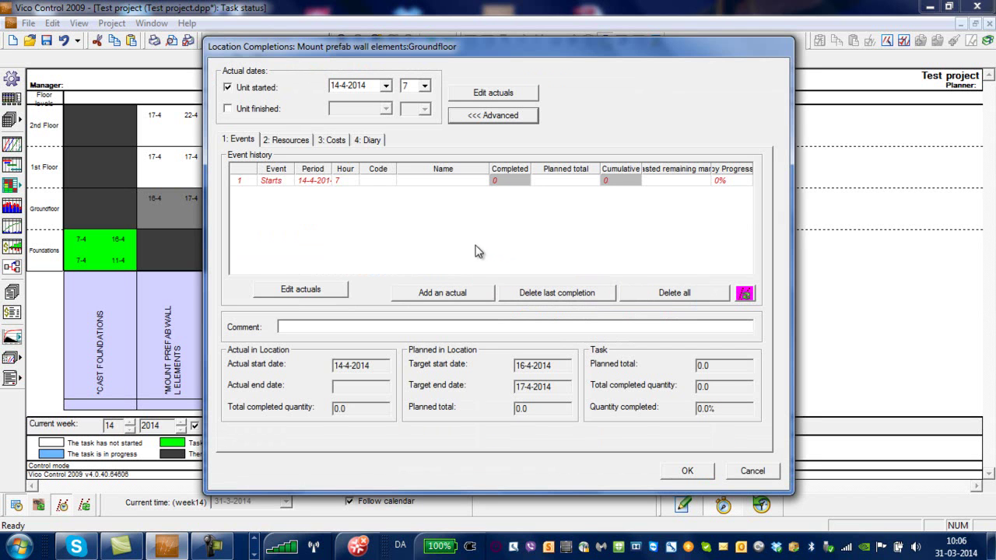
left_click(444, 293)
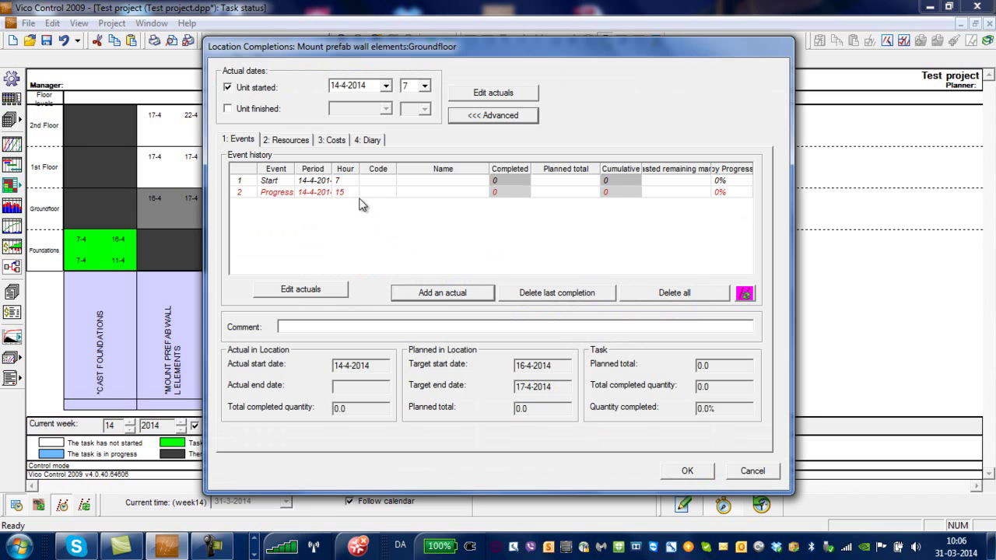
left_click(320, 191)
left_click(323, 191)
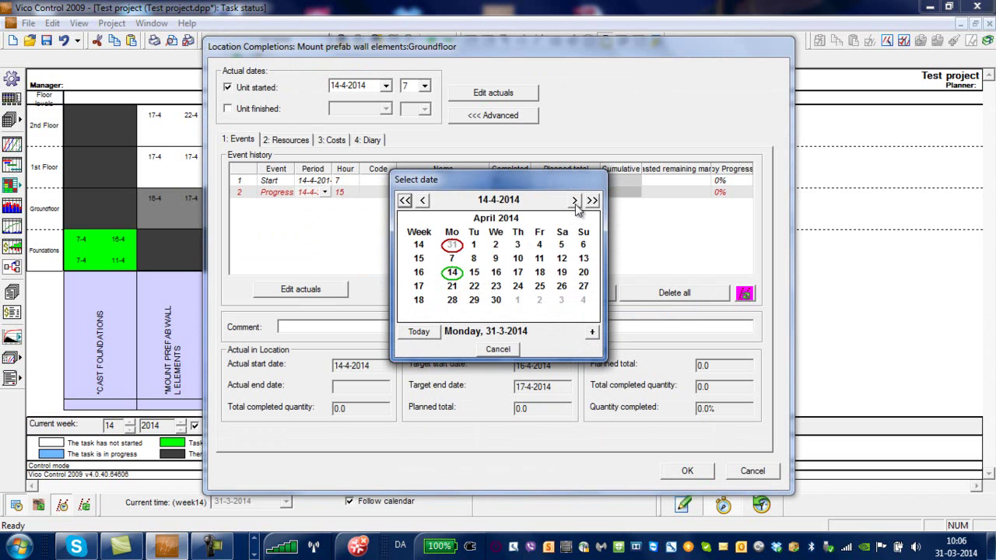
left_click(475, 273)
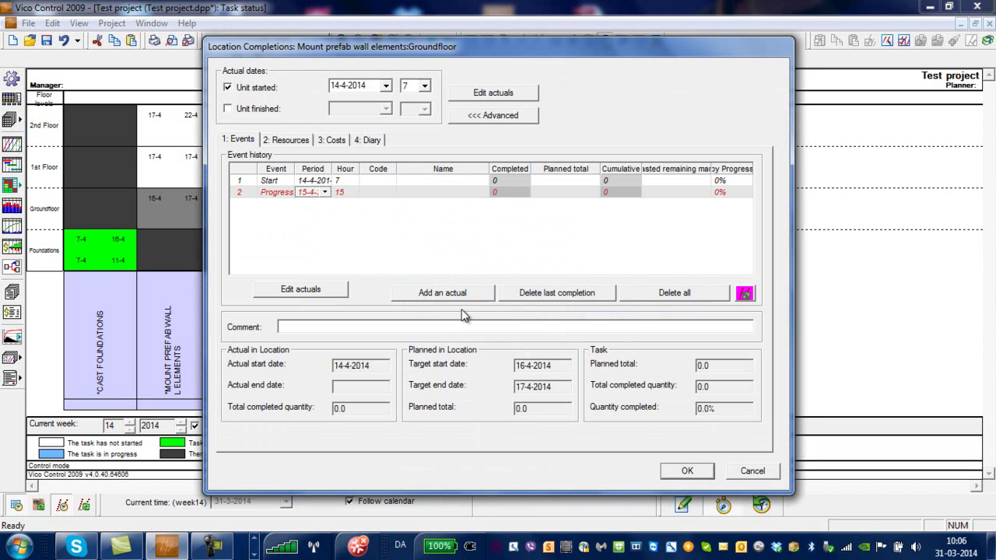
left_click(725, 195)
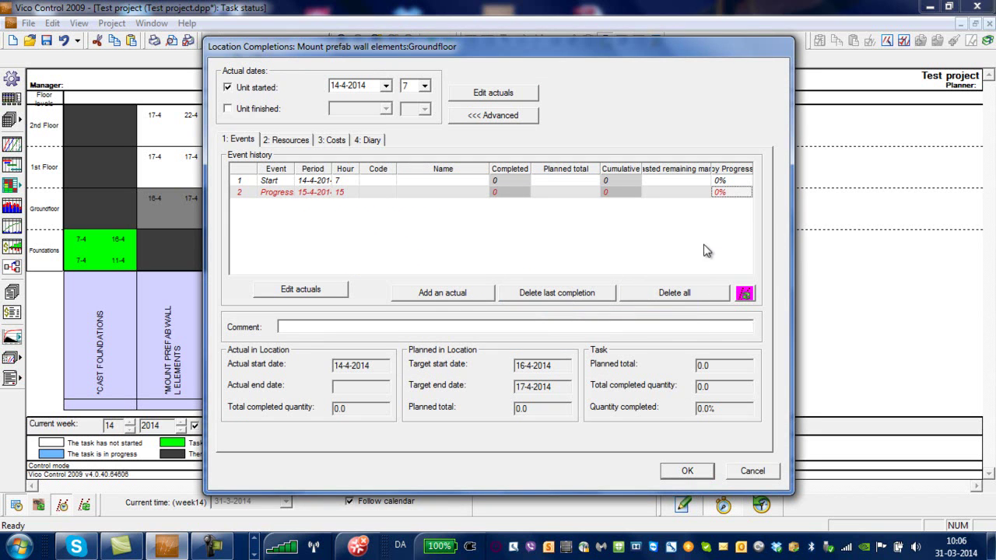
type("75")
left_click(688, 471)
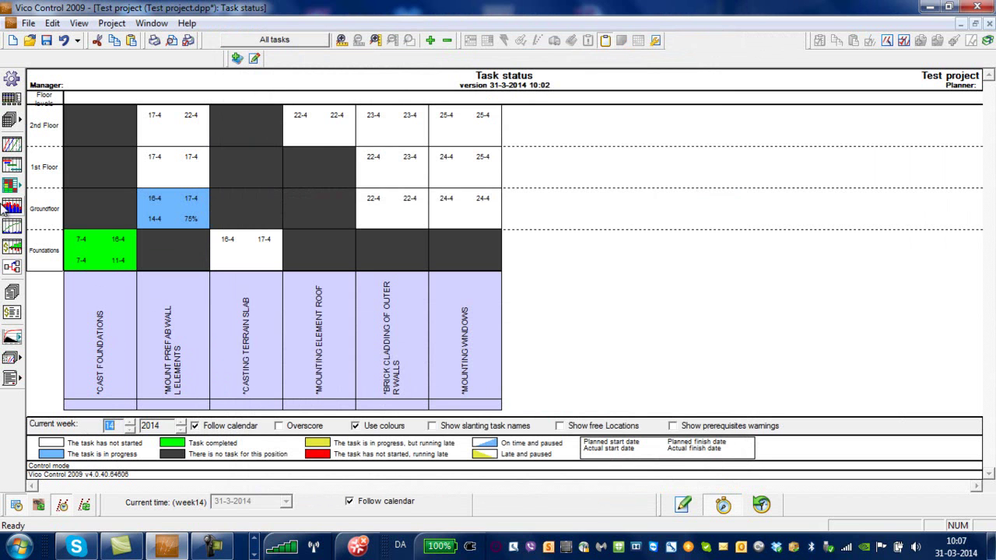
- Return to the Flowline view showing actual and dashed forecast lines
left_click(12, 145)
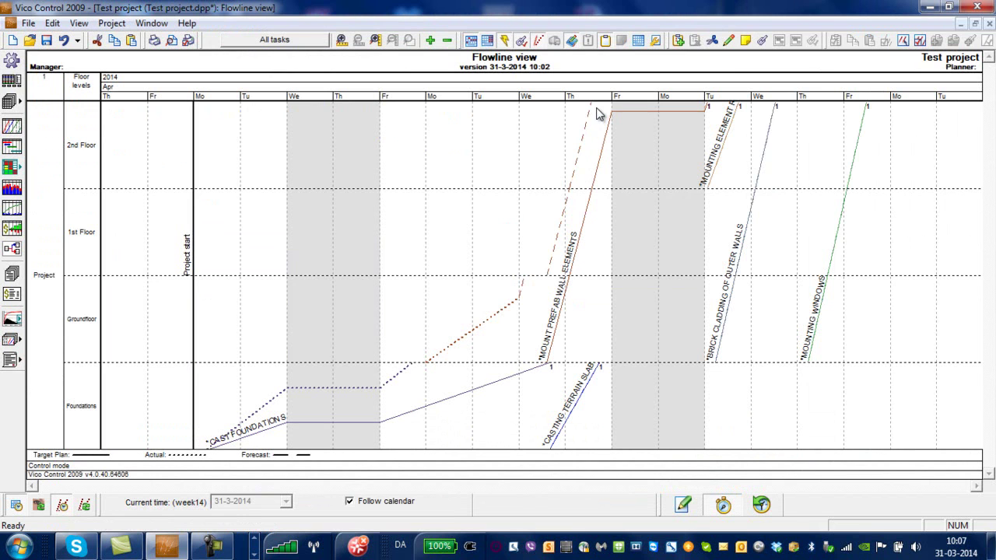
left_click(540, 43)
left_click(539, 43)
left_click(540, 43)
left_click(540, 43)
left_click(539, 43)
left_click(539, 42)
left_click(537, 45)
left_click(537, 45)
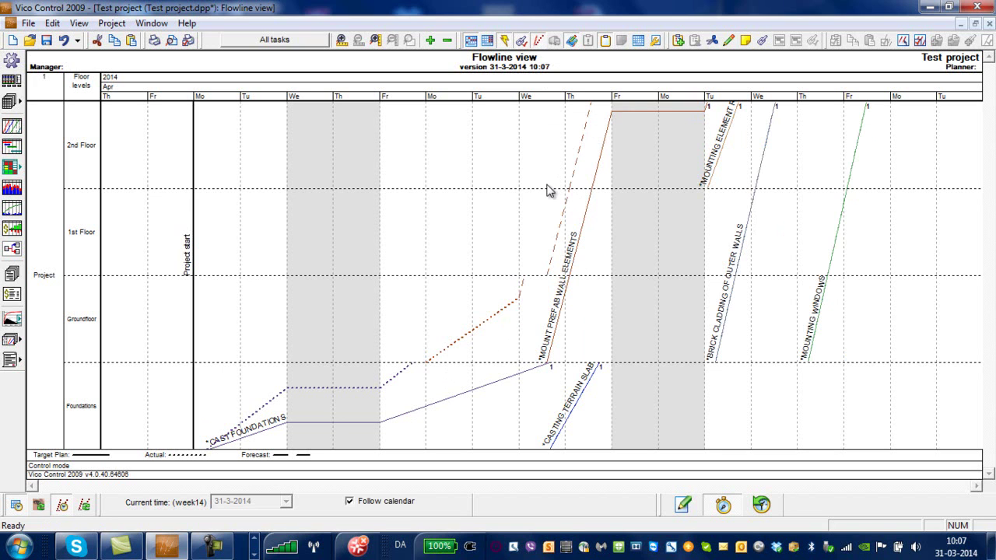